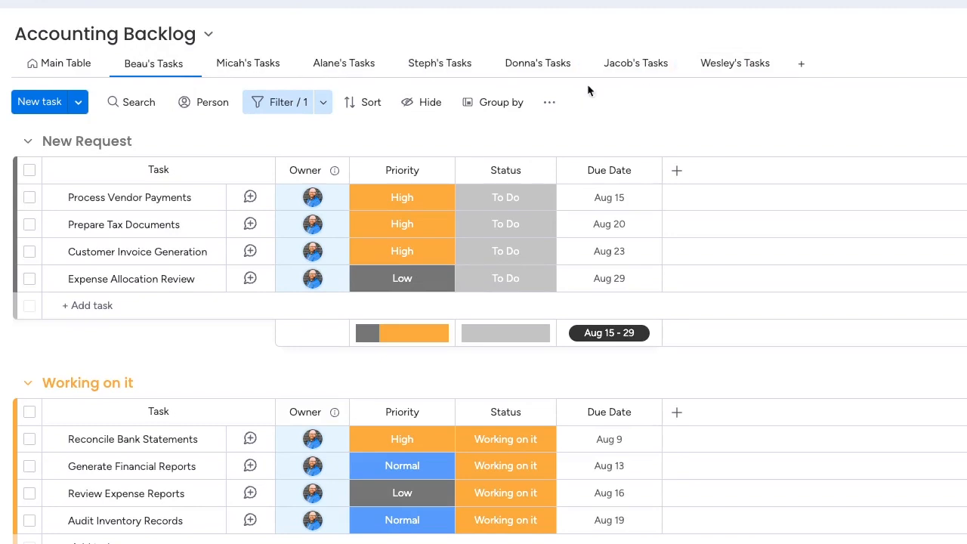
Step: Look through the separate per-person task views and the main table of the Accounting Backlog board
{"action": "left_click", "coordinate": [242, 67]}
{"action": "left_click", "coordinate": [151, 64]}
{"action": "left_click", "coordinate": [253, 65]}
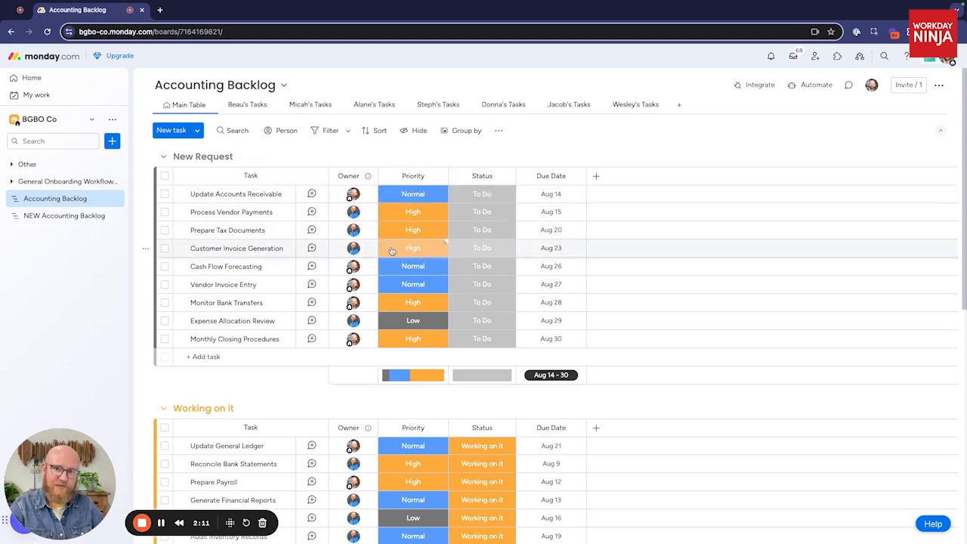
{"action": "scroll", "coordinate": [337, 259], "scroll_direction": "down", "scroll_amount": 3}
{"action": "scroll", "coordinate": [337, 258], "scroll_direction": "up", "scroll_amount": 3}
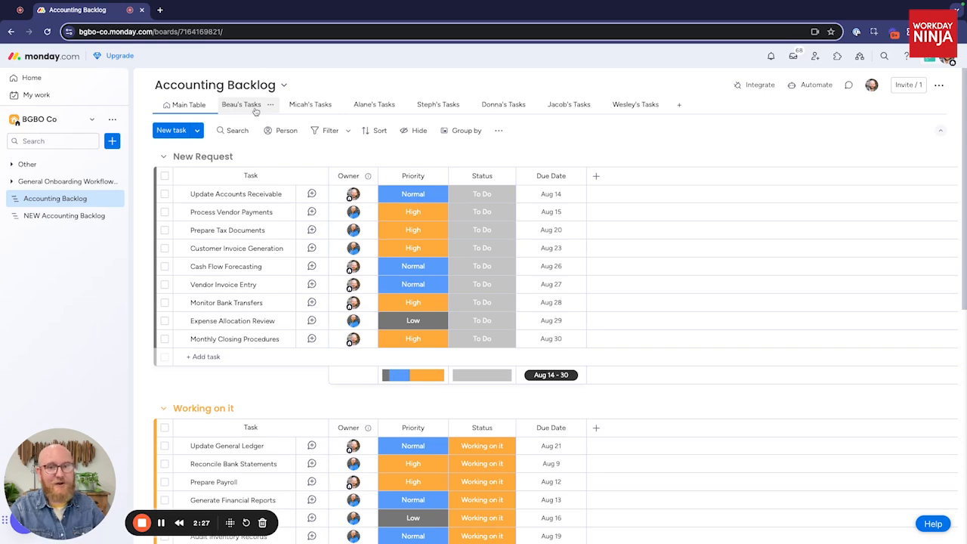
Step: View the My Work page, then inspect the Owner filter behind the first per-person view of the Accounting Backlog board
{"action": "left_click", "coordinate": [64, 99]}
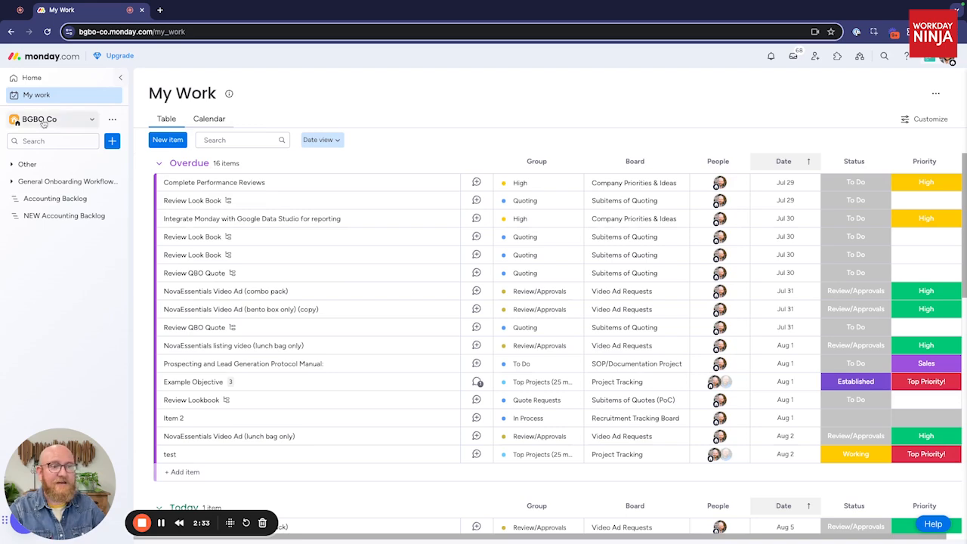
{"action": "left_click", "coordinate": [43, 199]}
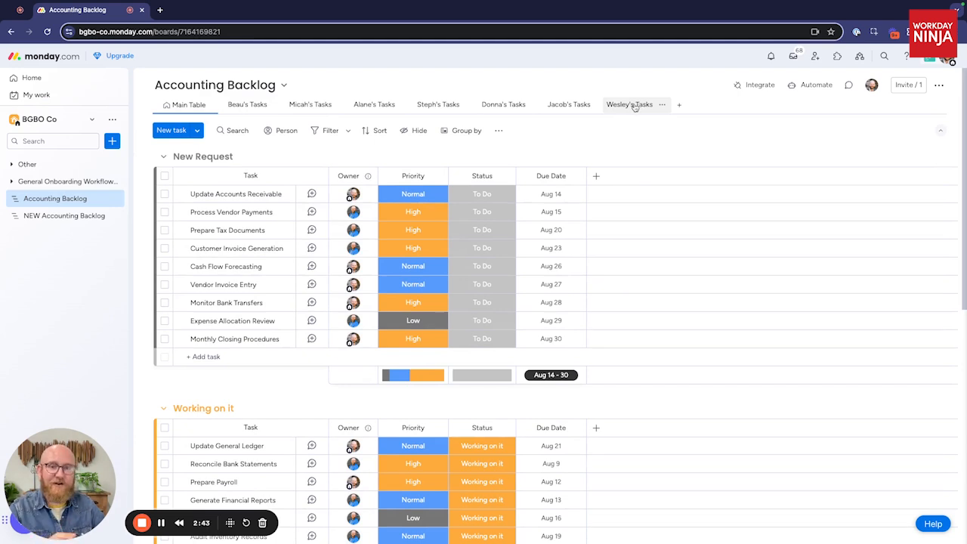
{"action": "left_click", "coordinate": [238, 106]}
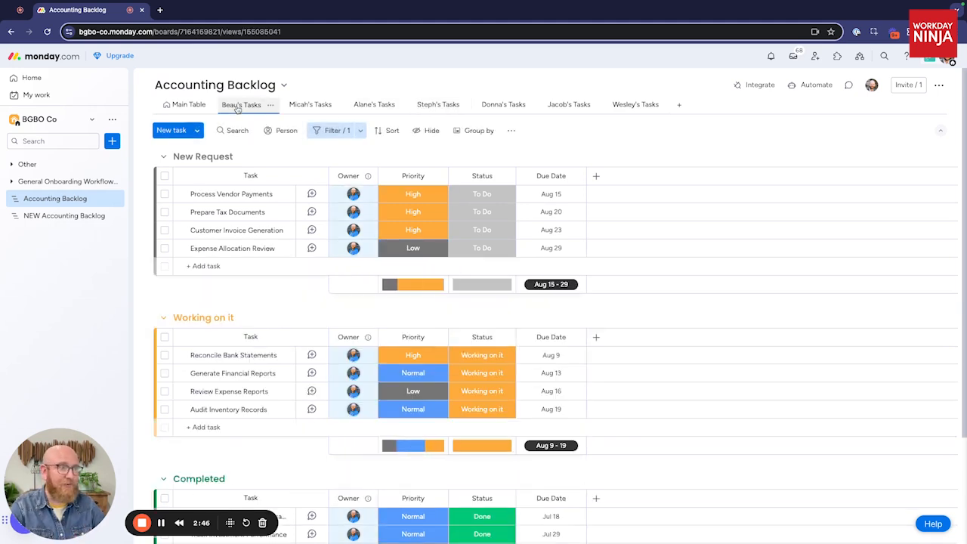
{"action": "left_click", "coordinate": [361, 132]}
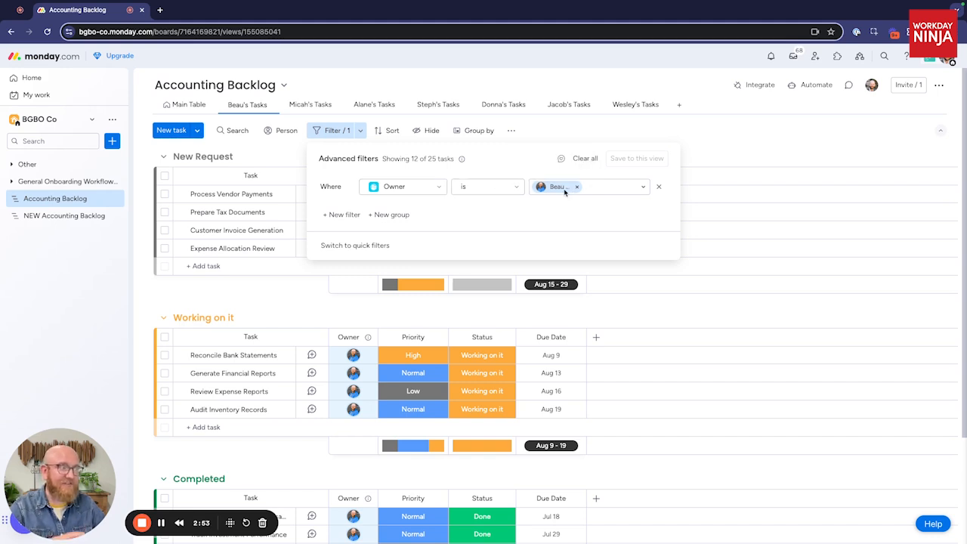
{"action": "left_click", "coordinate": [738, 147]}
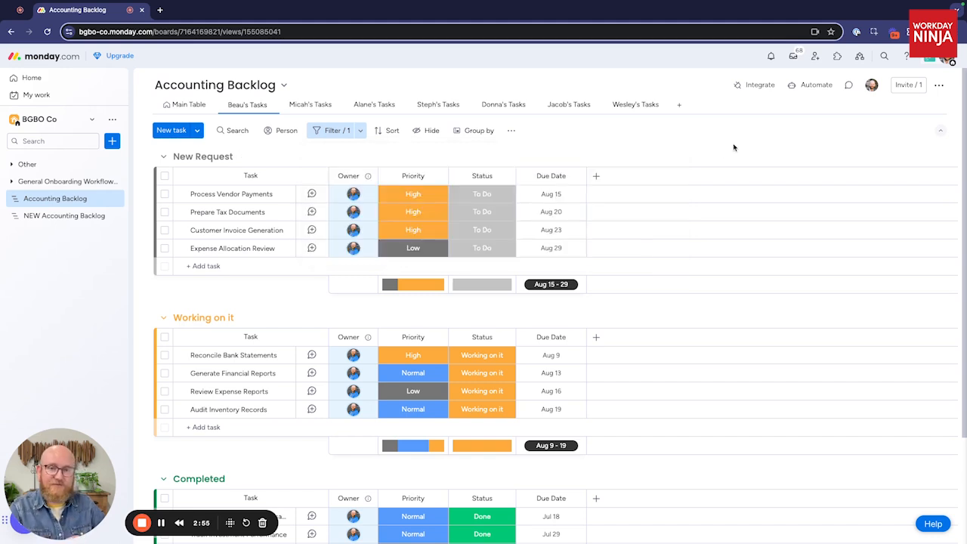
Step: Filter the NEW Accounting Backlog board with an advanced filter where Owner is Me (dynamic)
{"action": "left_click", "coordinate": [67, 217]}
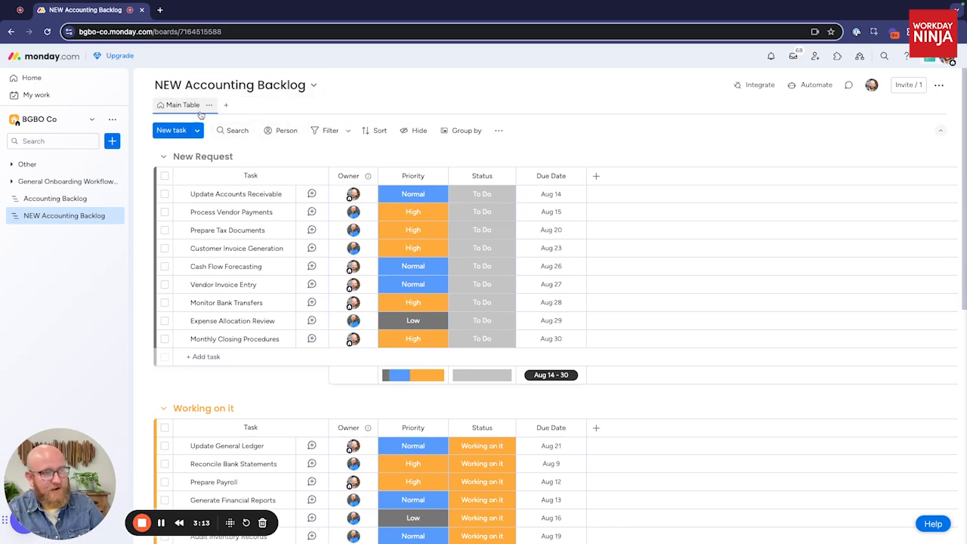
{"action": "left_click", "coordinate": [347, 134]}
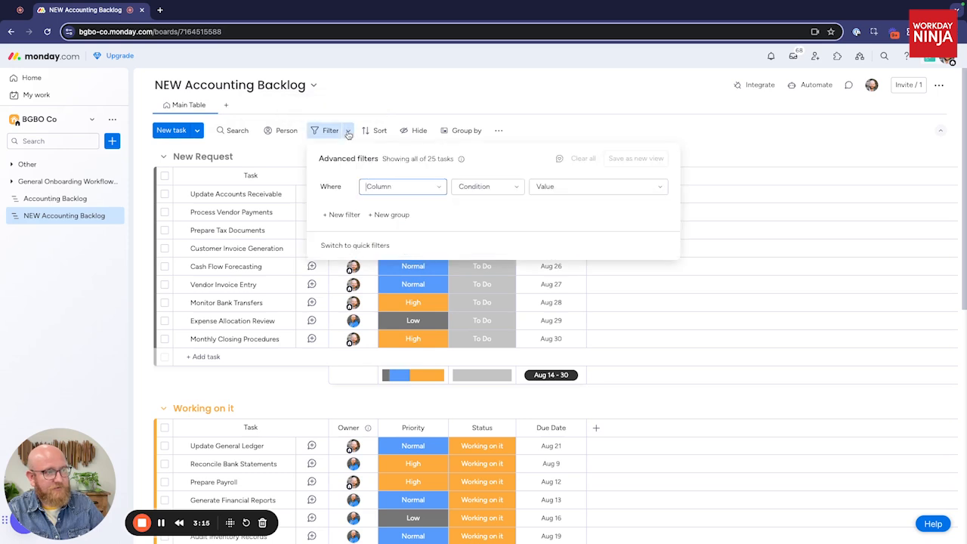
{"action": "left_click", "coordinate": [431, 185]}
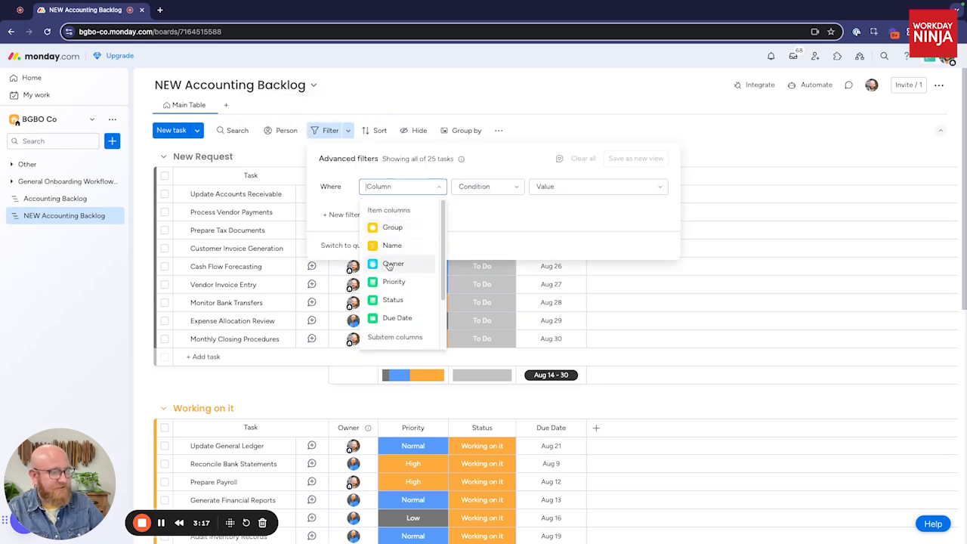
{"action": "left_click", "coordinate": [401, 235]}
{"action": "left_click", "coordinate": [579, 186]}
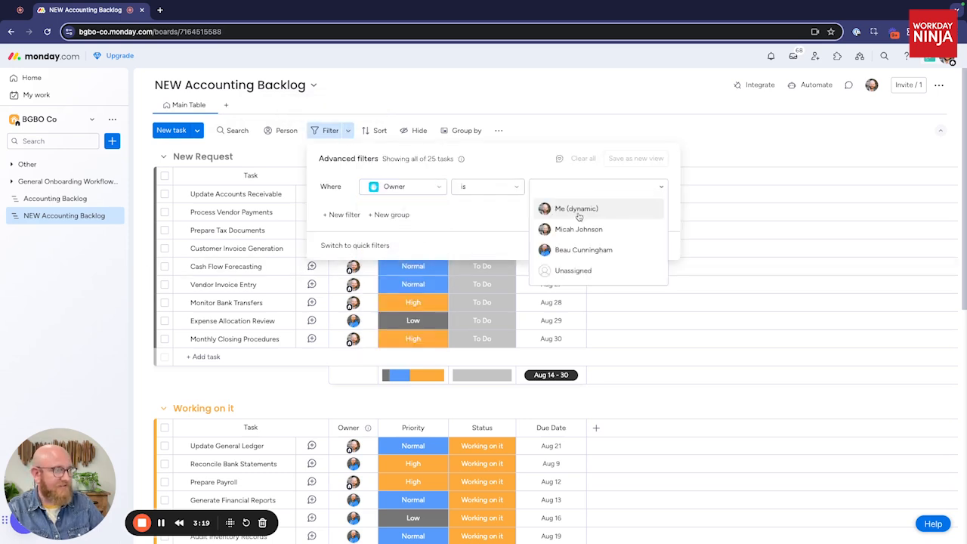
{"action": "left_click", "coordinate": [575, 212]}
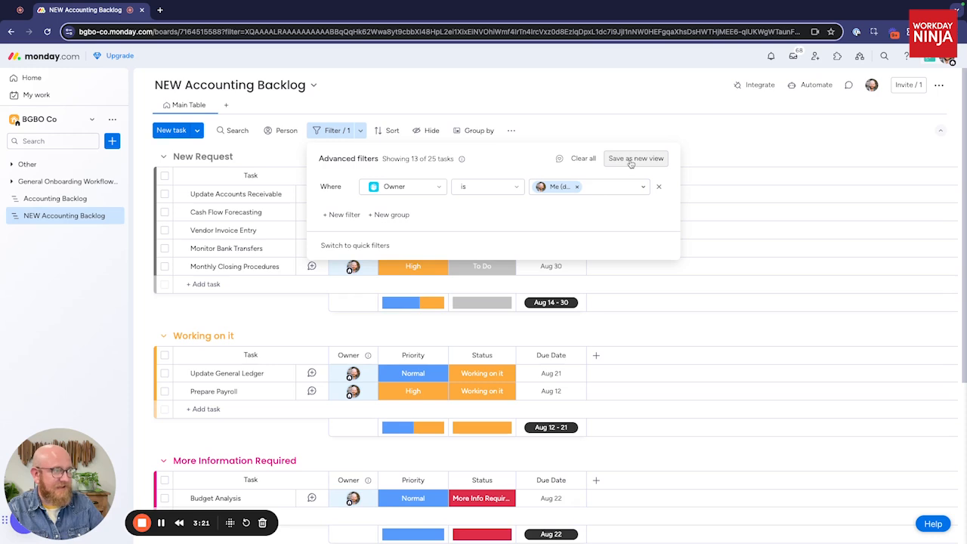
Step: Save the filtered table as a new view named "Tasks Assigned to Me"
{"action": "left_click", "coordinate": [633, 160]}
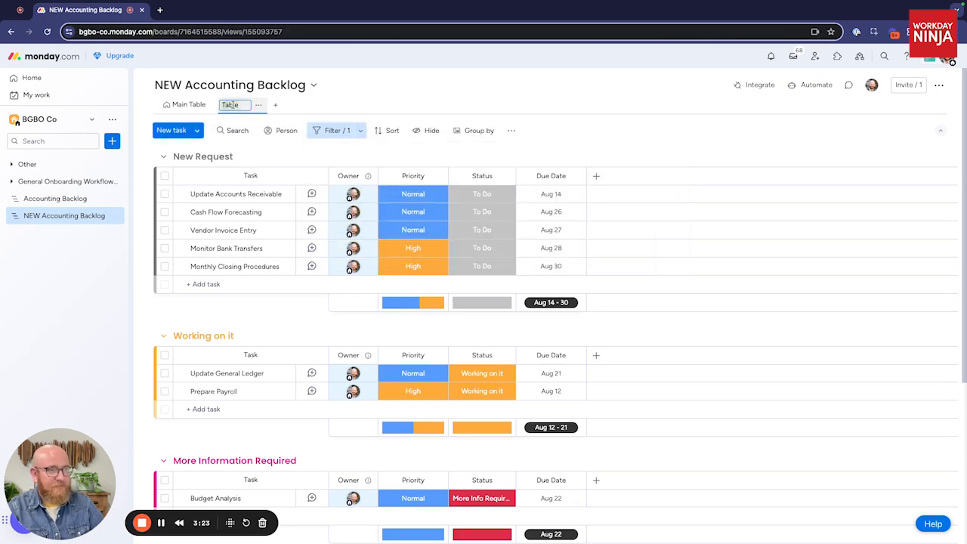
{"action": "type", "text": "Assigned"}
{"action": "key", "text": "BackSpace"}
{"action": "key", "text": "BackSpace"}
{"action": "key", "text": "BackSpace"}
{"action": "key", "text": "BackSpace"}
{"action": "key", "text": "BackSpace"}
{"action": "key", "text": "BackSpace"}
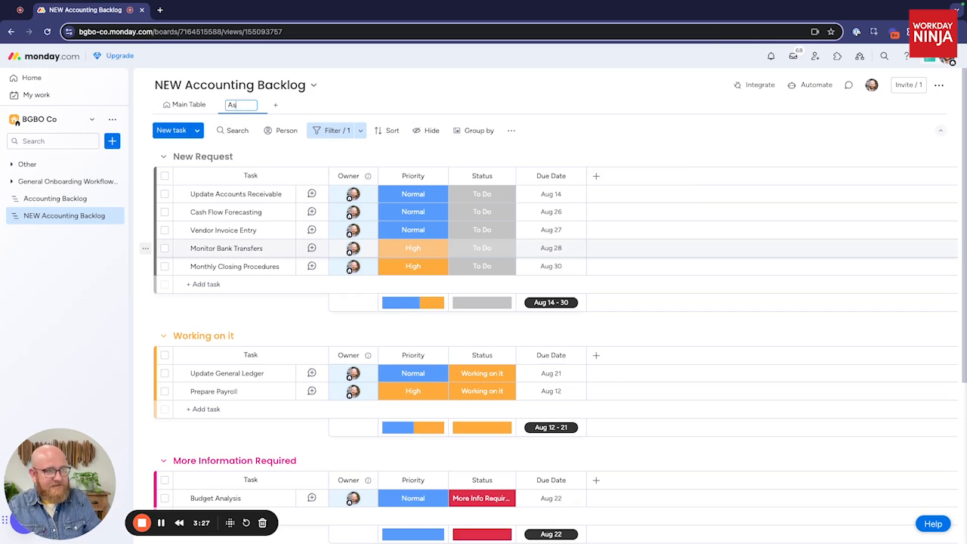
{"action": "type", "text": "Tasks ASsigne"}
{"action": "key", "text": "BackSpace"}
{"action": "key", "text": "BackSpace"}
{"action": "key", "text": "BackSpace"}
{"action": "key", "text": "BackSpace"}
{"action": "key", "text": "BackSpace"}
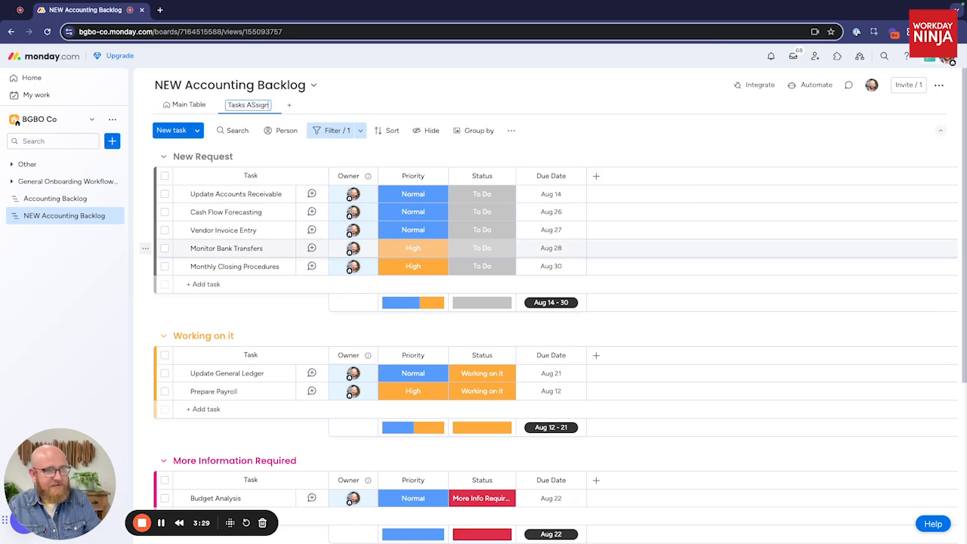
{"action": "key", "text": "BackSpace"}
{"action": "type", "text": "ssigned to Me"}
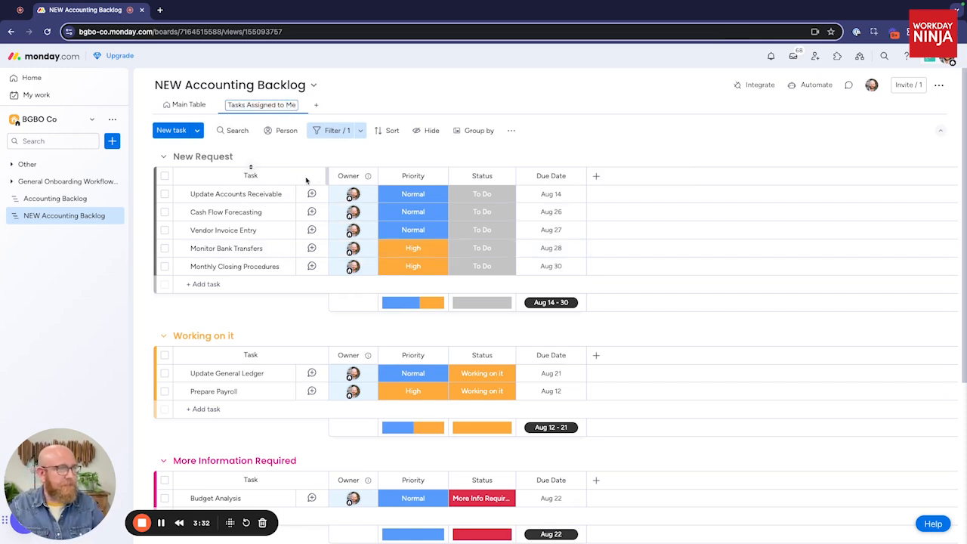
{"action": "left_click", "coordinate": [449, 102]}
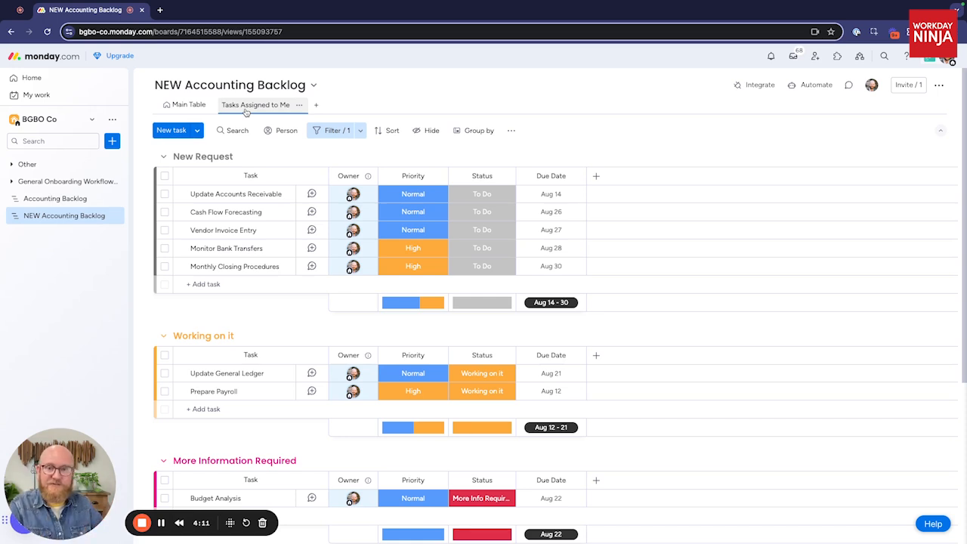
Step: Duplicate the Tasks Assigned to Me view and name the copy "Due for Me This Week"
{"action": "left_click", "coordinate": [299, 105]}
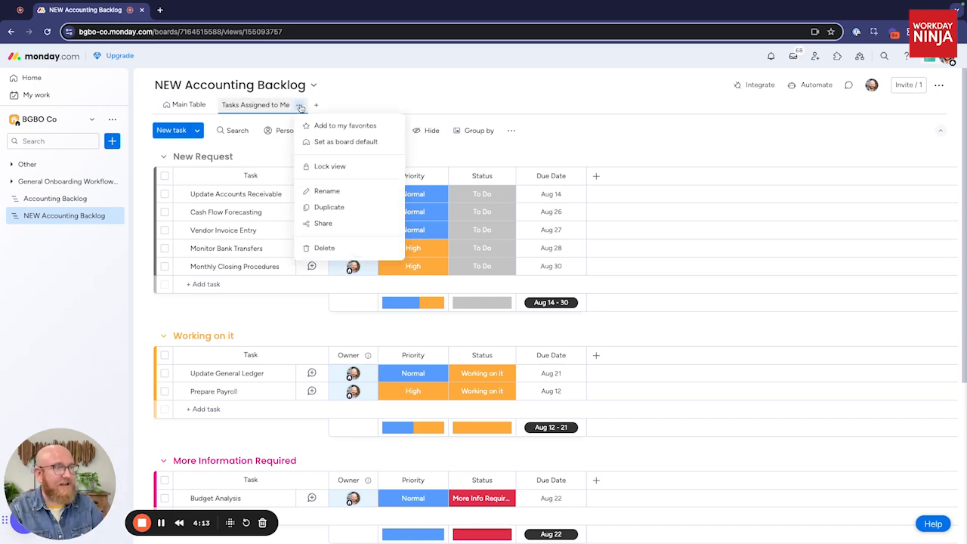
{"action": "left_click", "coordinate": [336, 207]}
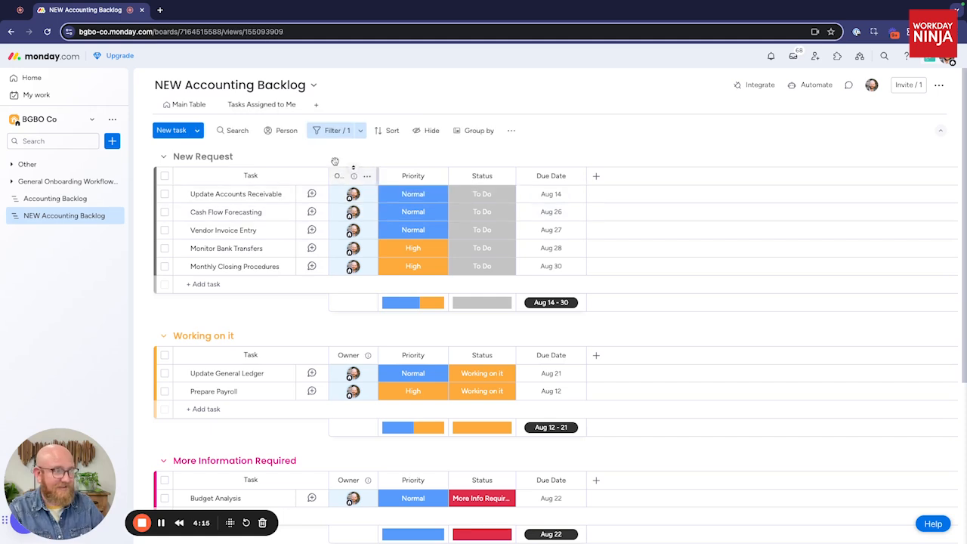
{"action": "left_click", "coordinate": [374, 104]}
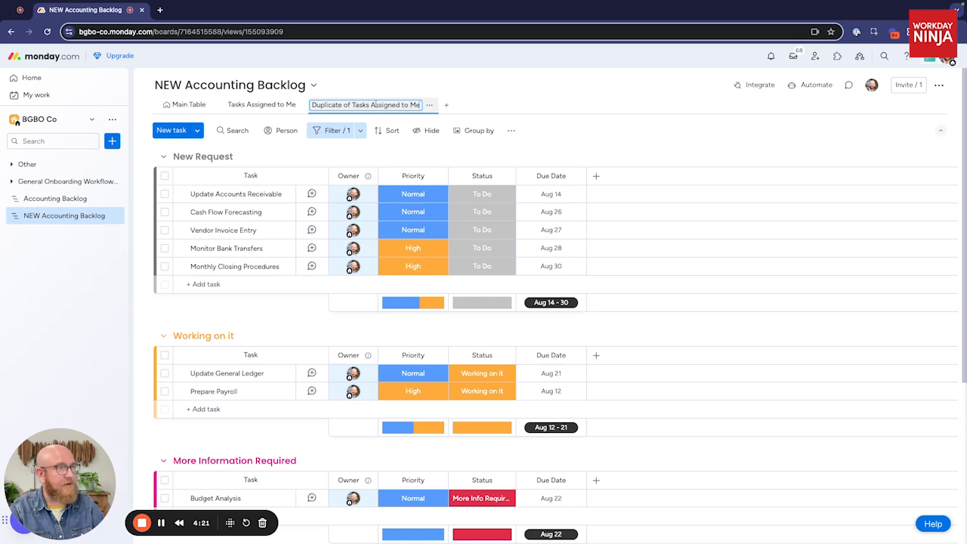
{"action": "triple_click", "coordinate": [360, 105]}
{"action": "type", "text": "Due"}
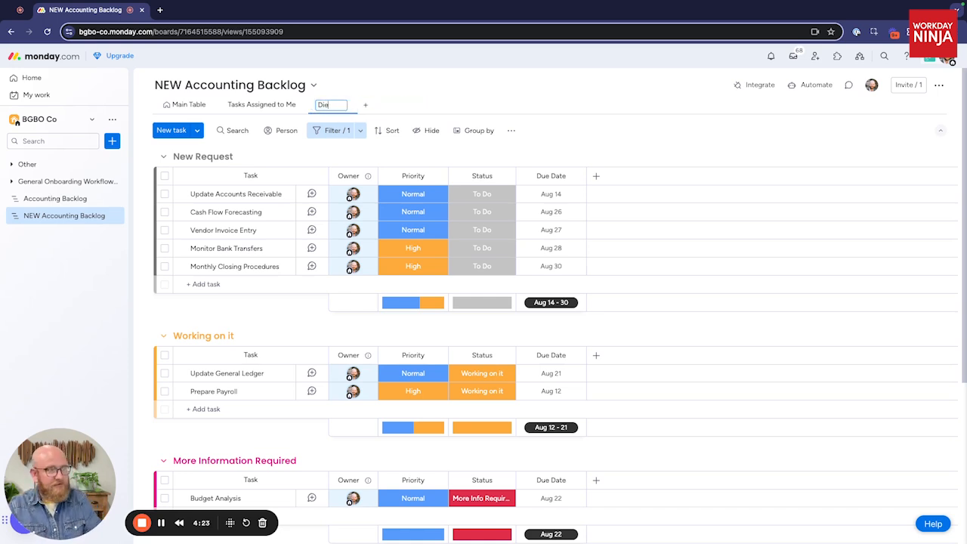
{"action": "type", "text": " for Me This Week"}
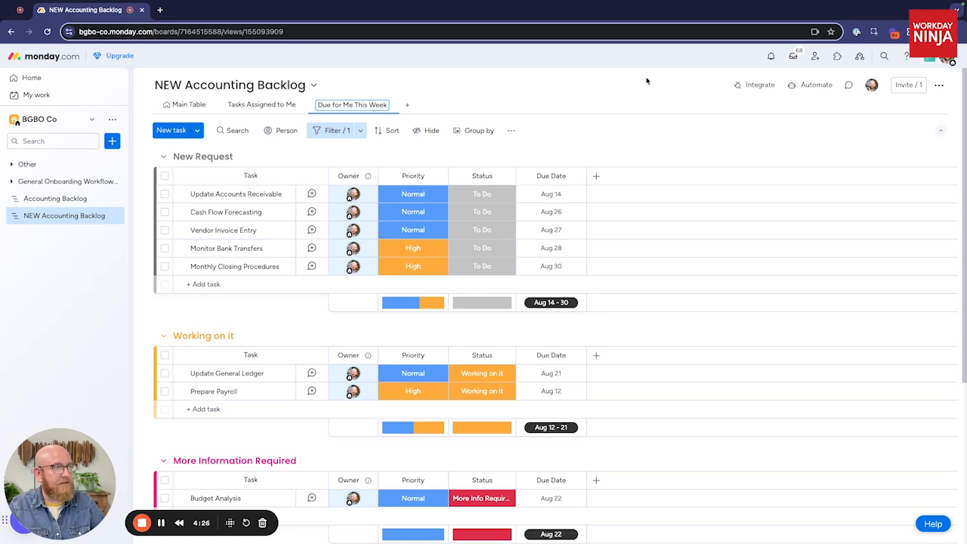
{"action": "left_click", "coordinate": [556, 111]}
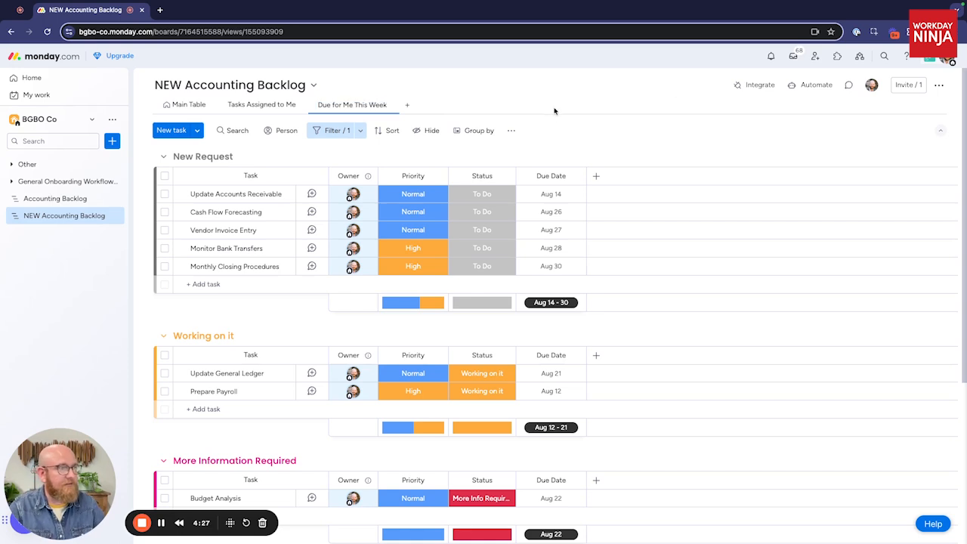
Step: Add the advanced filter condition Due Date is This week and save it to the Due for Me This Week view
{"action": "left_click", "coordinate": [349, 136]}
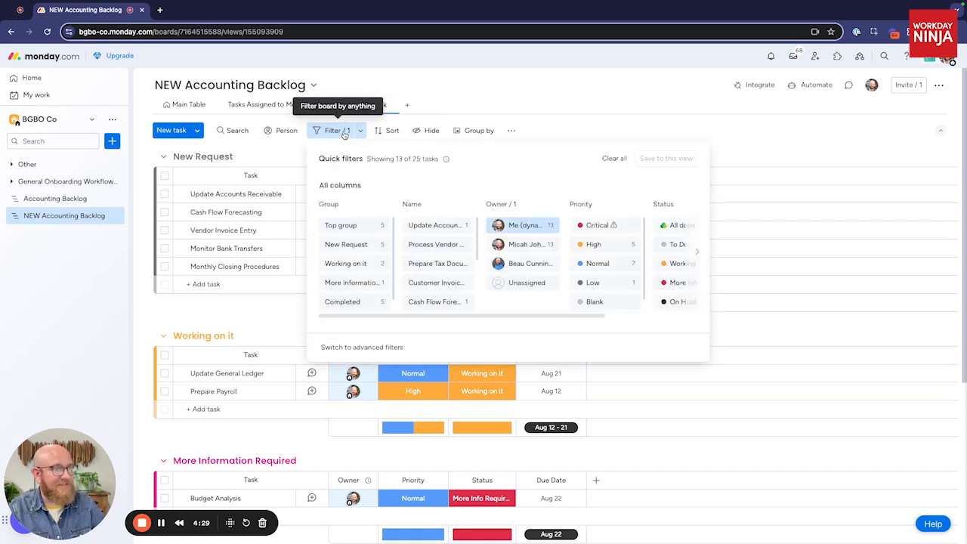
{"action": "left_click", "coordinate": [361, 135]}
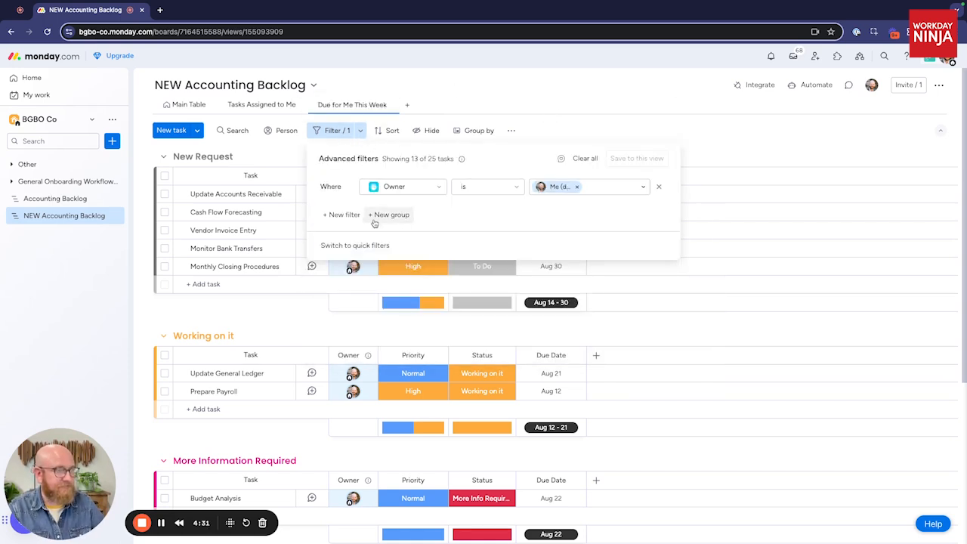
{"action": "left_click", "coordinate": [341, 214]}
{"action": "left_click", "coordinate": [432, 206]}
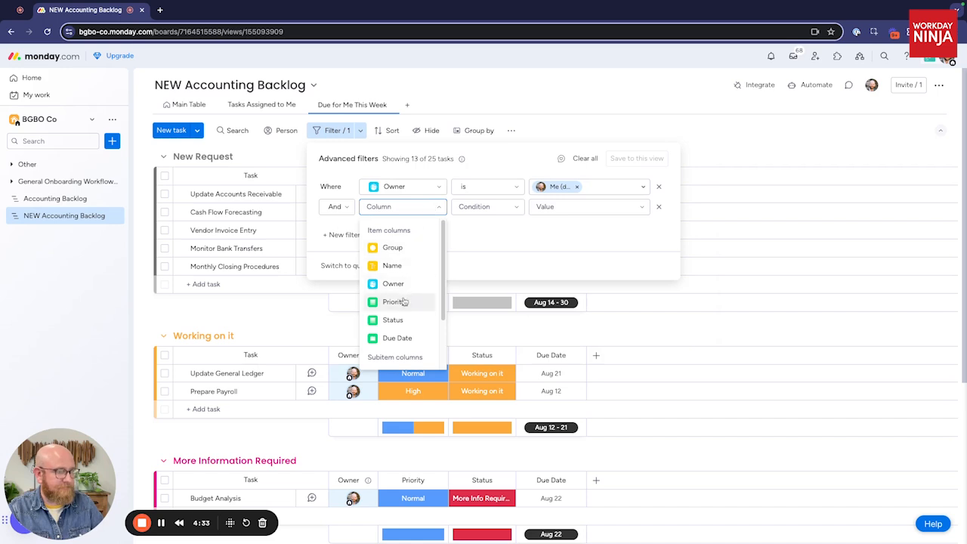
{"action": "left_click", "coordinate": [396, 338]}
{"action": "left_click", "coordinate": [581, 208]}
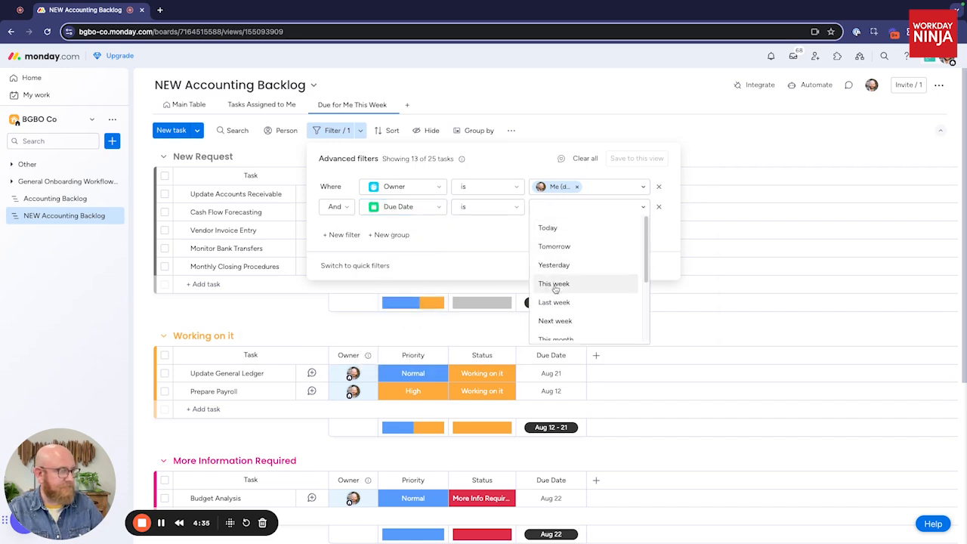
{"action": "left_click", "coordinate": [578, 284]}
{"action": "left_click", "coordinate": [646, 162]}
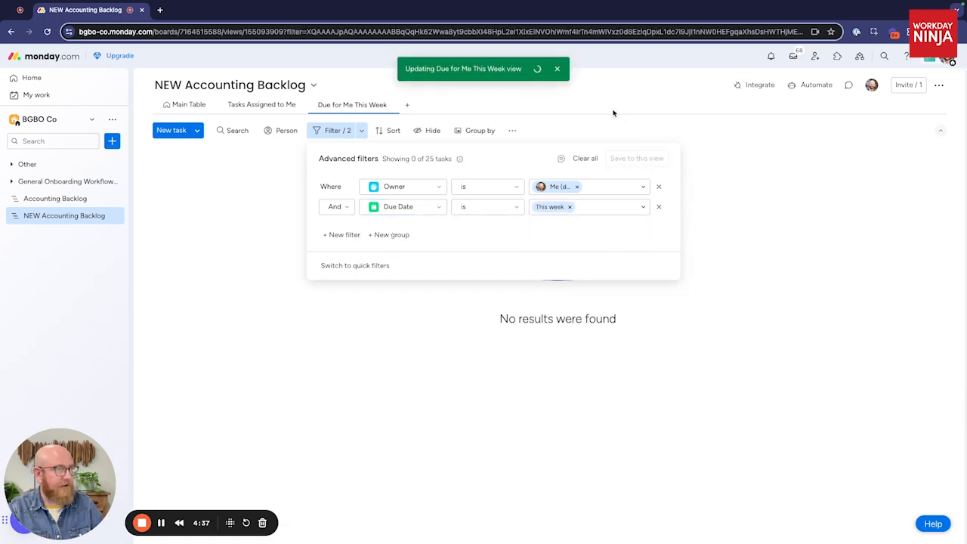
{"action": "left_click", "coordinate": [617, 109]}
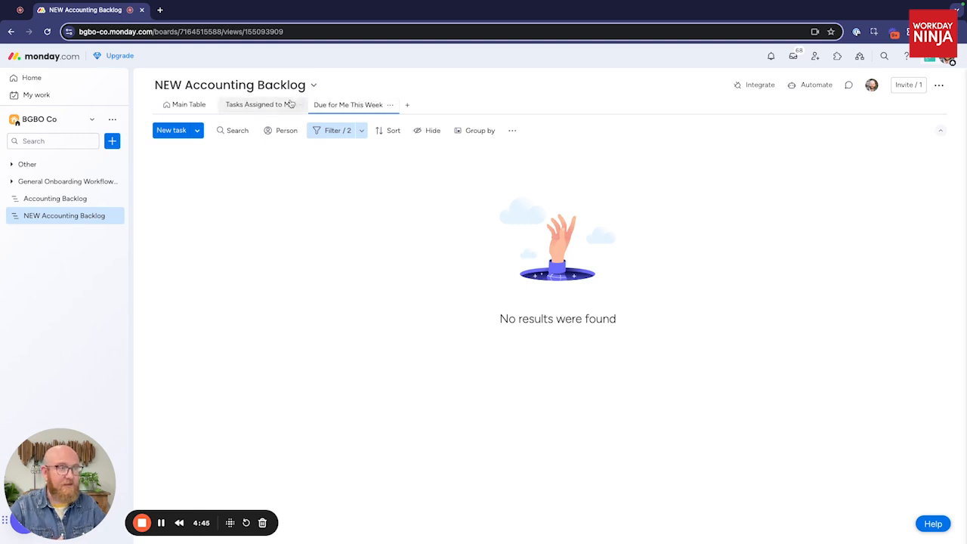
Step: Return to the Main Table and set the board's editing permission to "Edit the board's content without changing its structure"
{"action": "left_click", "coordinate": [261, 105]}
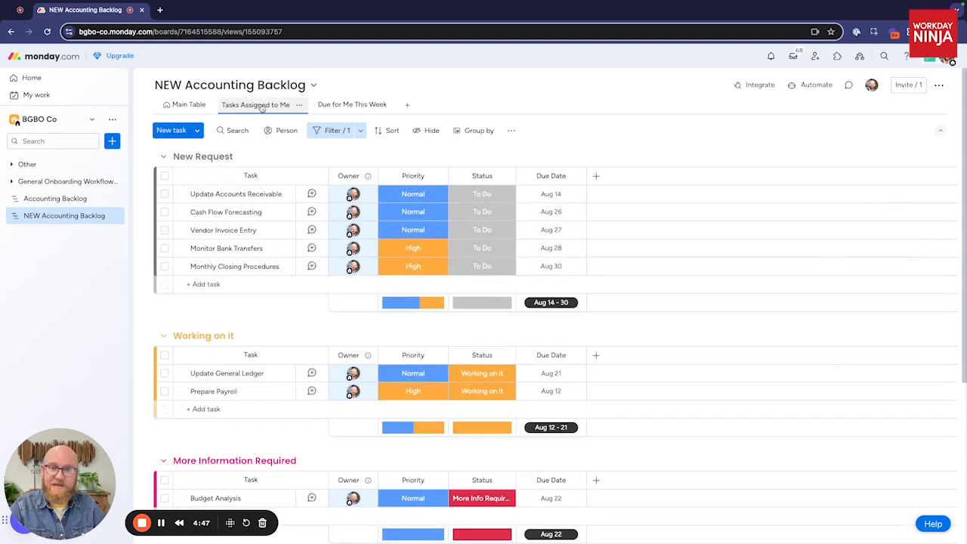
{"action": "left_click", "coordinate": [188, 107]}
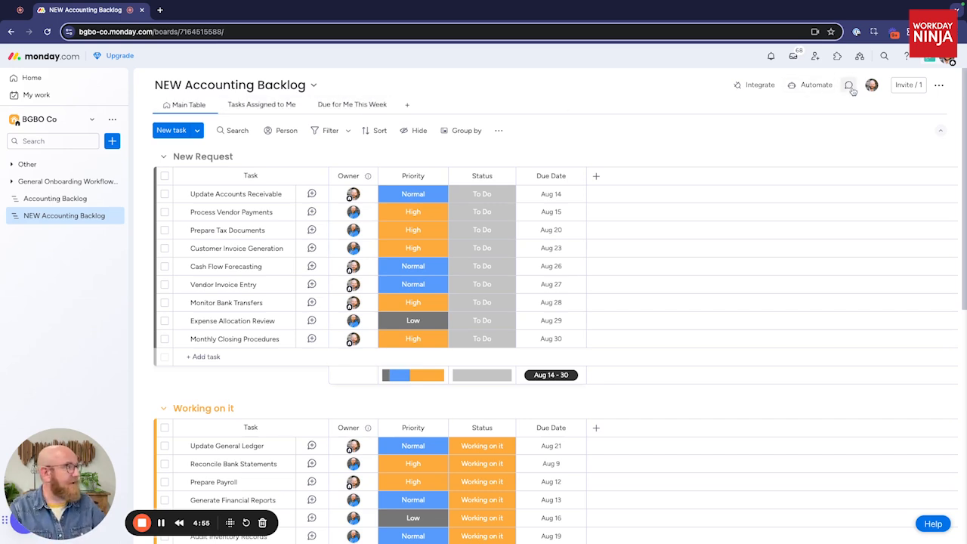
{"action": "left_click", "coordinate": [935, 87]}
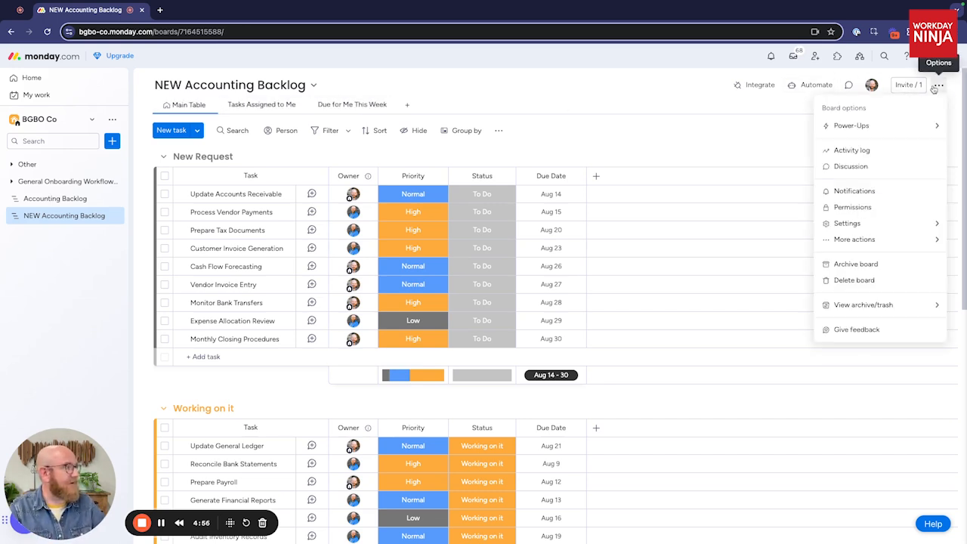
{"action": "left_click", "coordinate": [873, 209]}
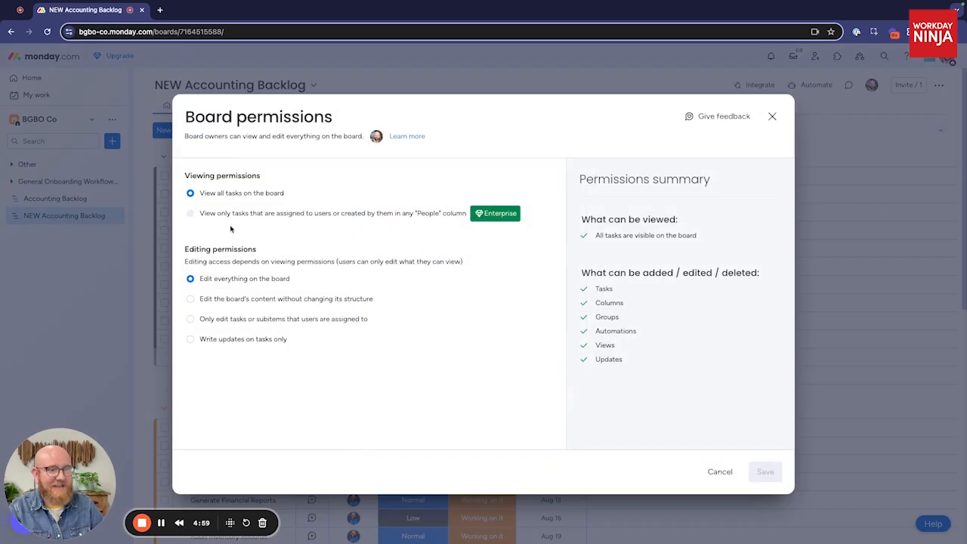
{"action": "left_click", "coordinate": [191, 299]}
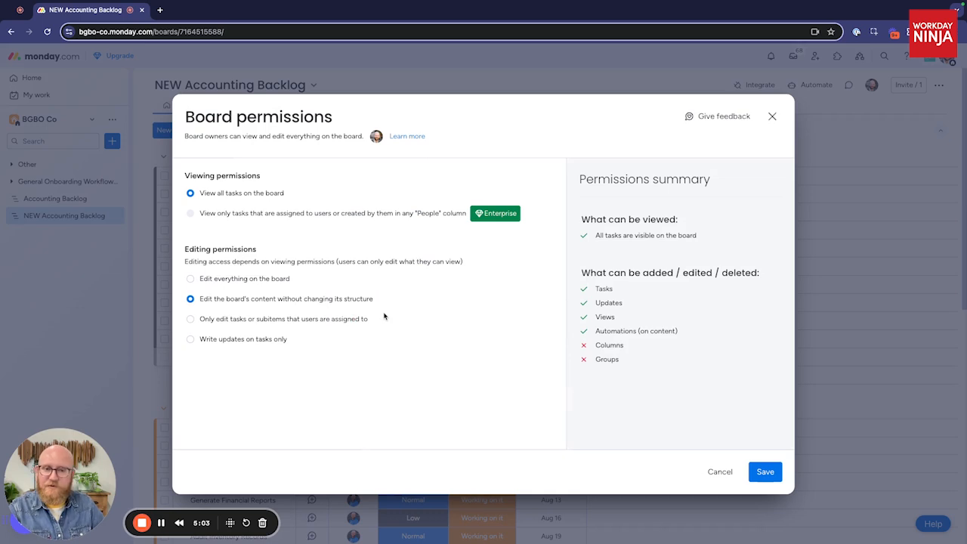